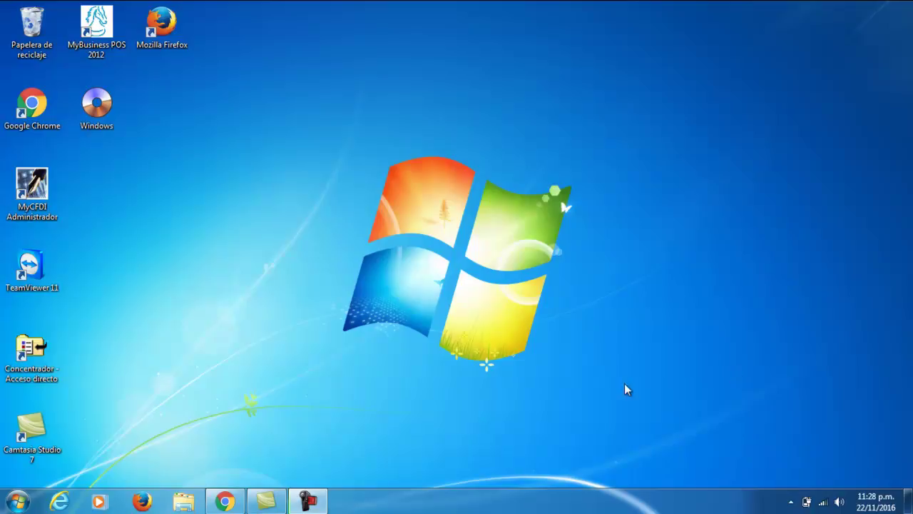
- Launch SQL Server Management Studio Express as administrator and connect to the 15092016-PC\SQLEXPRESS server with Windows authentication
click(24, 488)
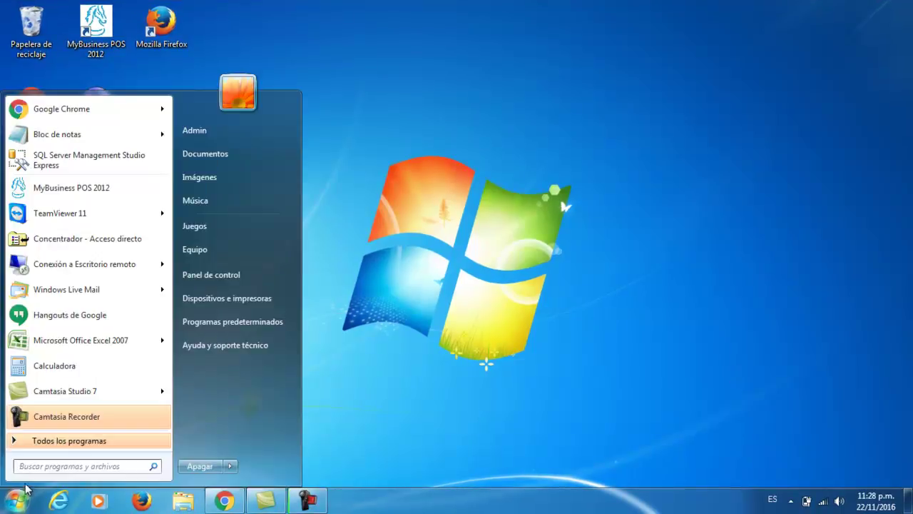
click(36, 464)
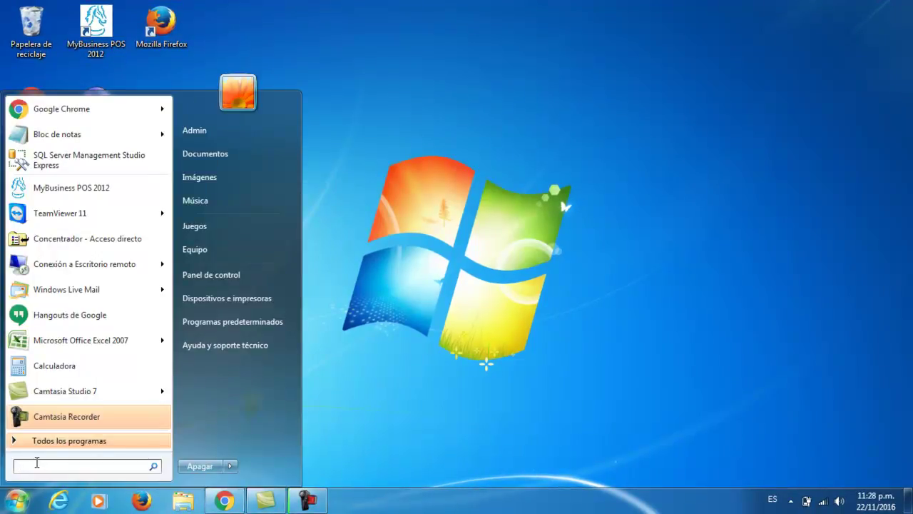
right_click(74, 155)
click(110, 178)
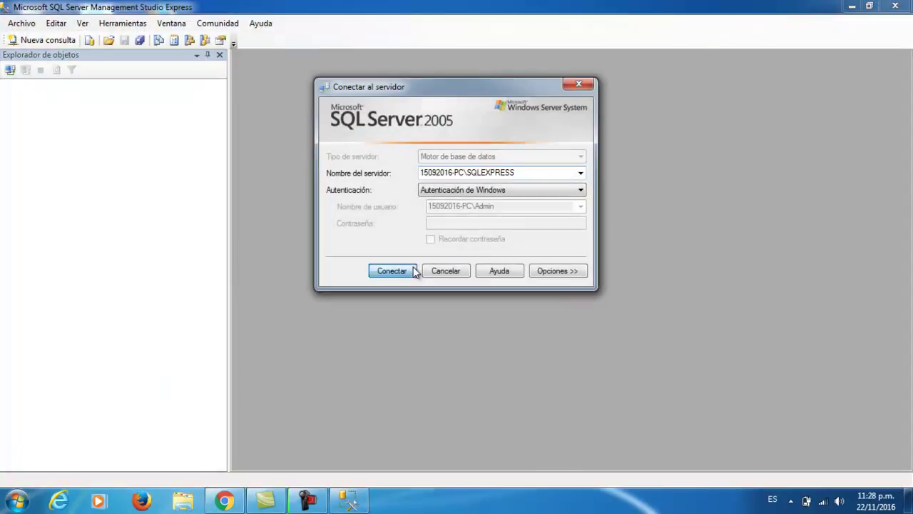
click(412, 271)
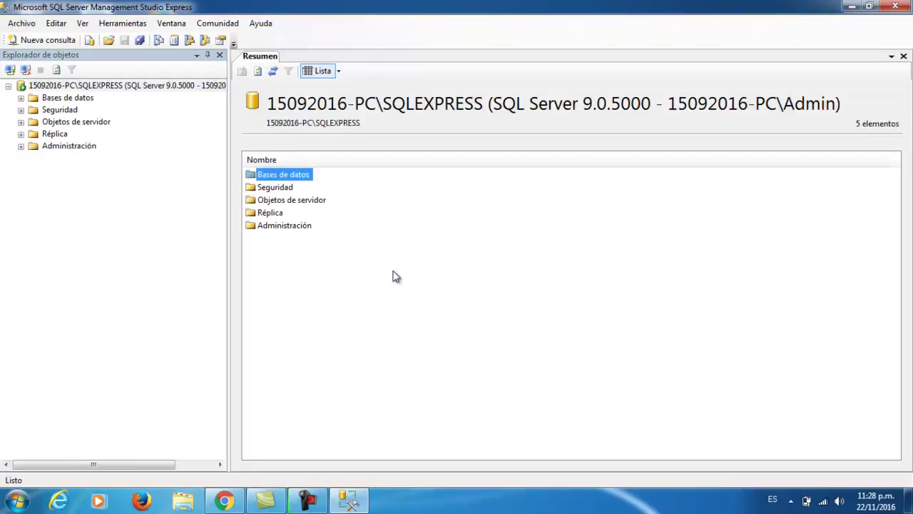
- Start a new login named pos under Seguridad > Inicios de sesión, using SQL Server authentication
click(21, 110)
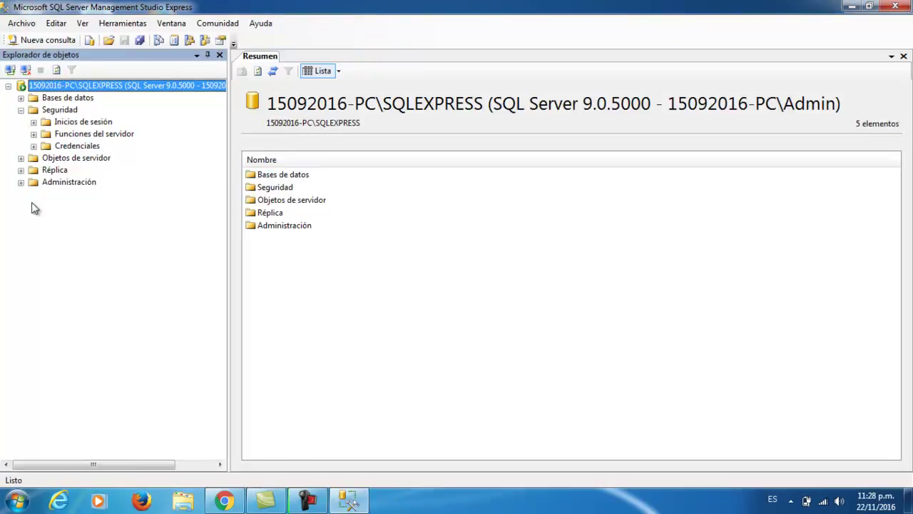
right_click(76, 124)
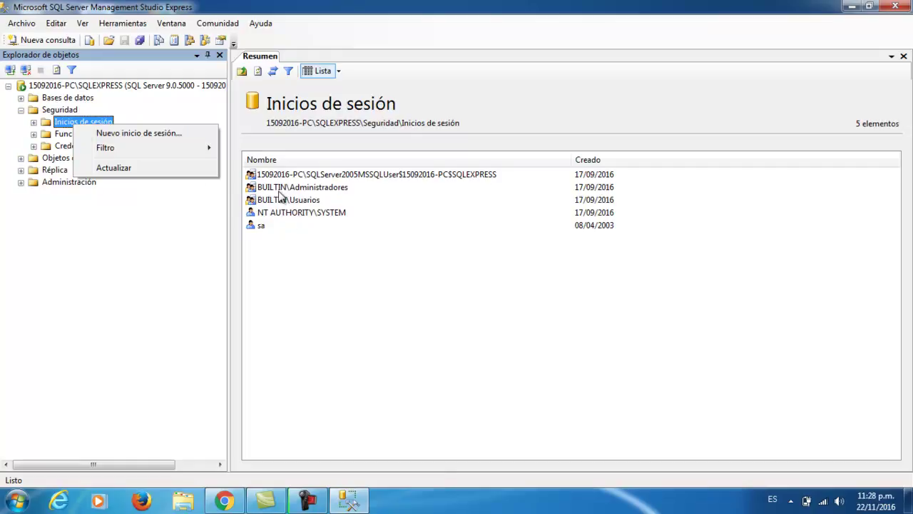
click(261, 227)
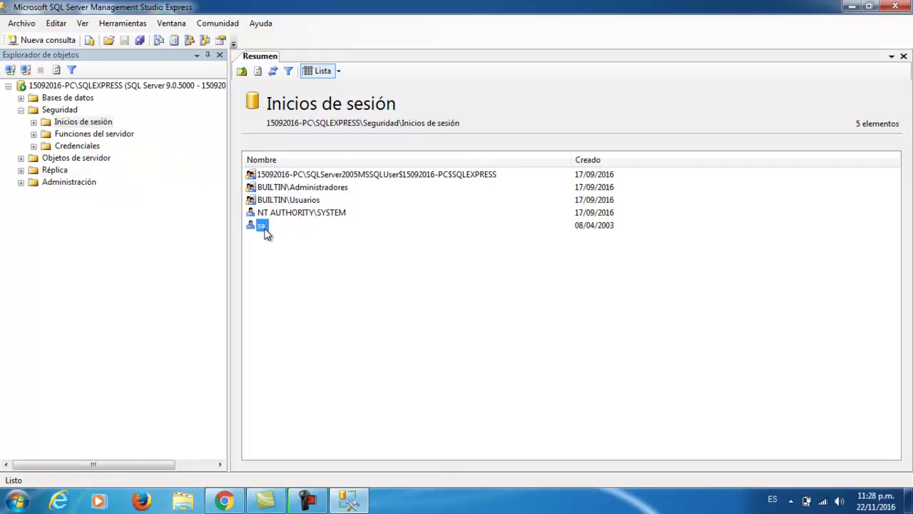
right_click(107, 122)
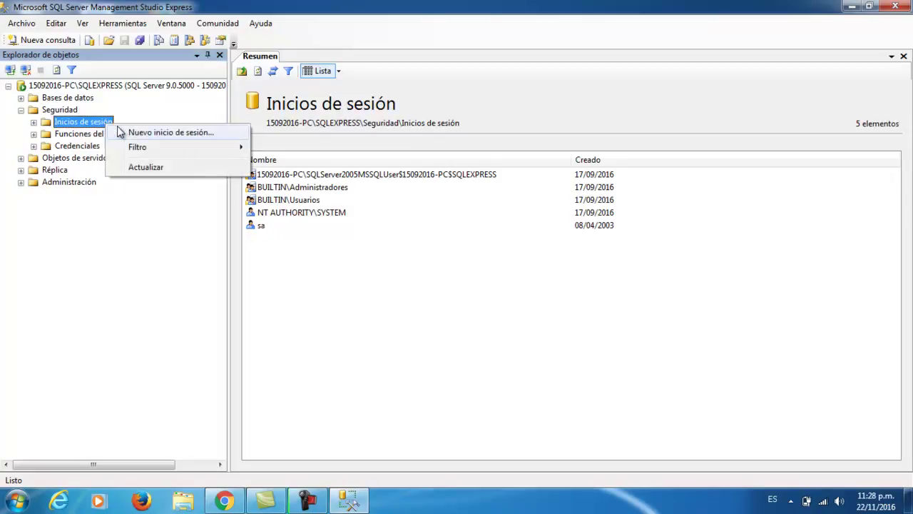
click(157, 131)
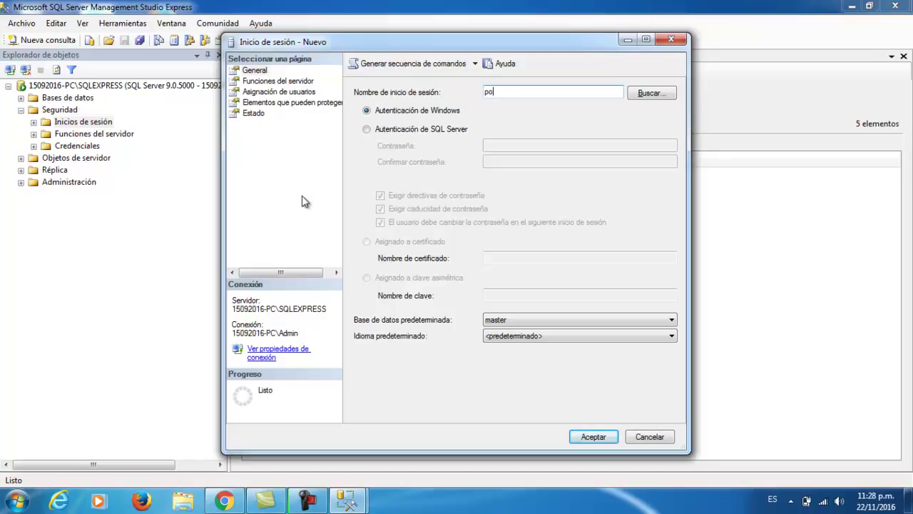
click(370, 132)
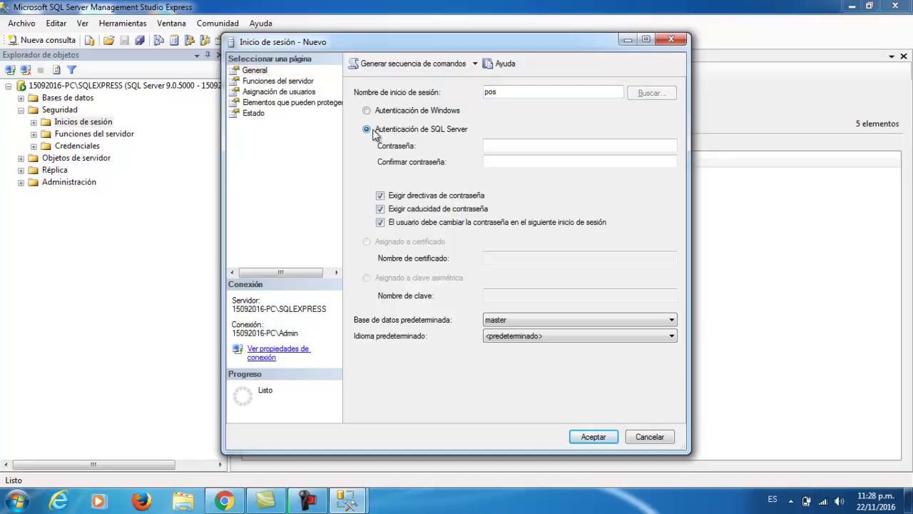
- Enter and confirm the login's password without enforced expiration, with master as the default database
click(495, 144)
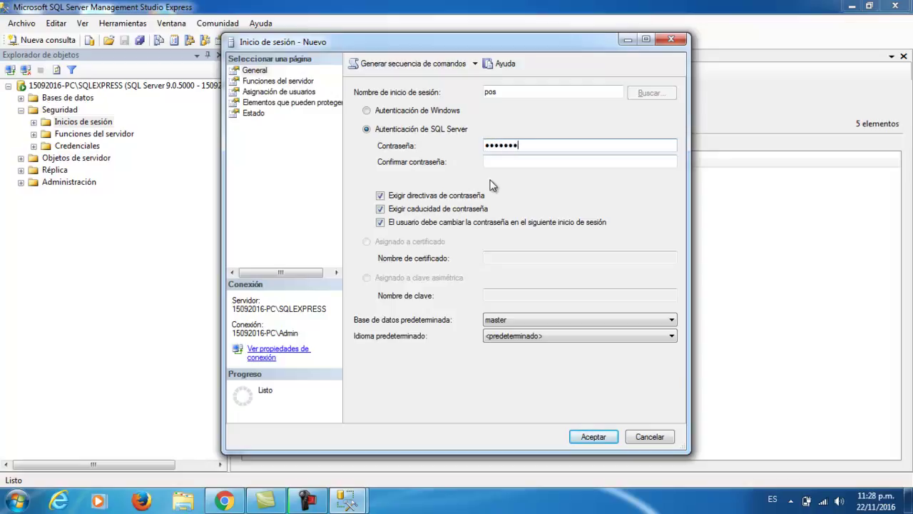
click(520, 162)
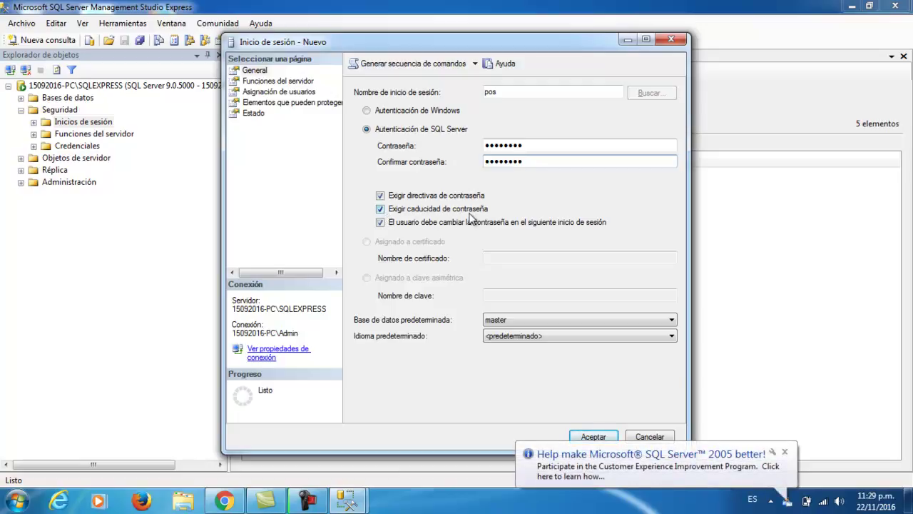
click(402, 211)
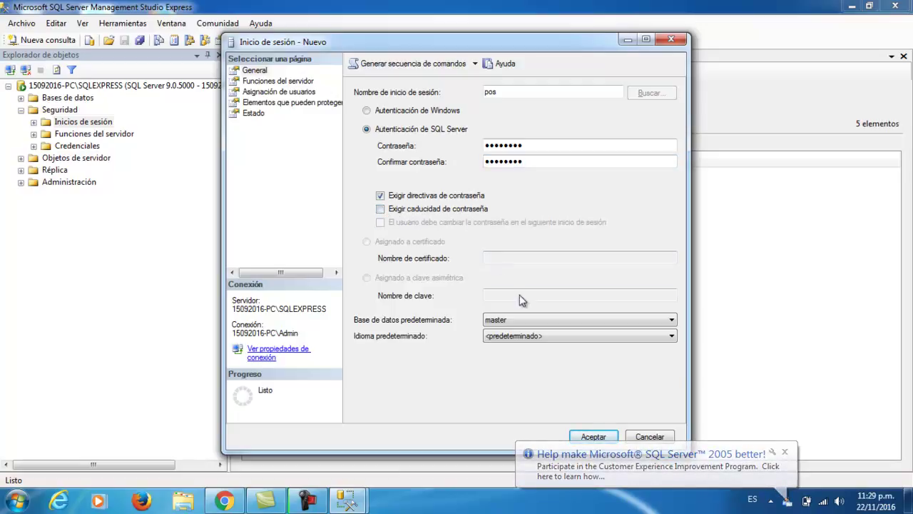
click(543, 321)
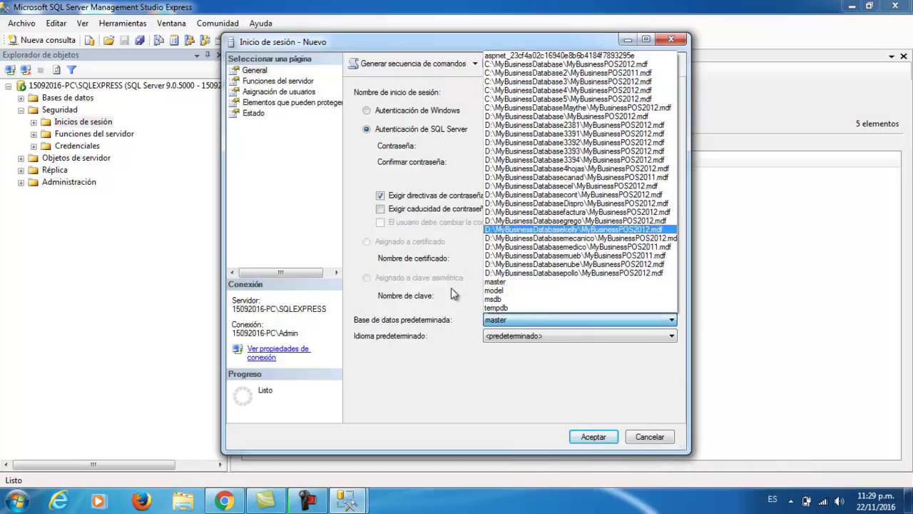
click(496, 282)
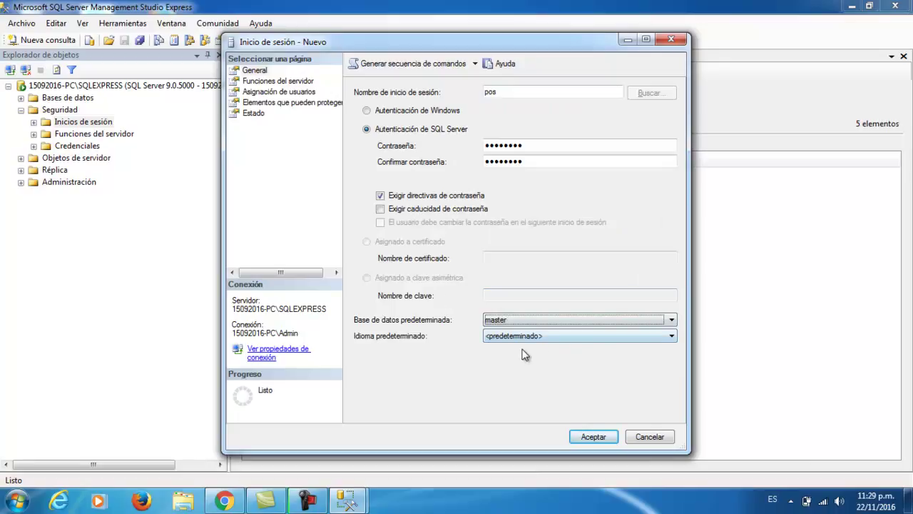
- Grant the new login all eight server roles, from bulkadmin through sysadmin
click(278, 81)
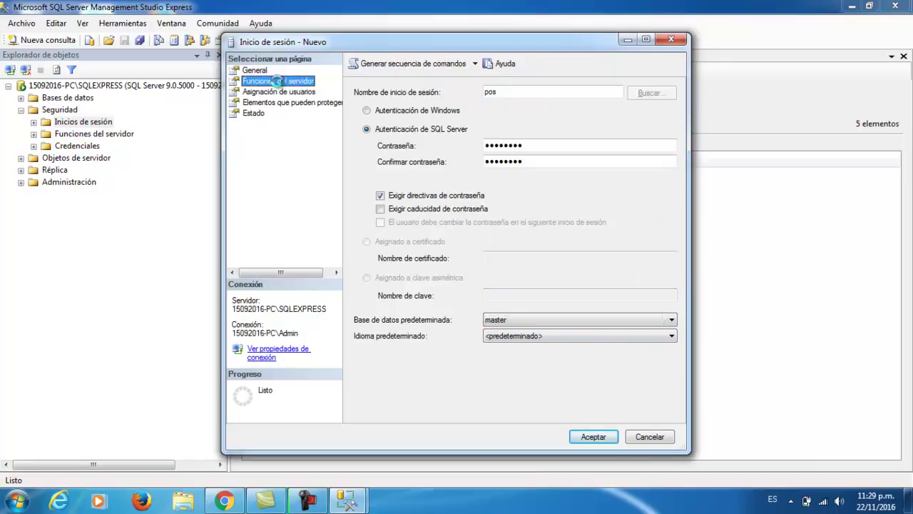
click(359, 134)
click(358, 145)
click(358, 154)
click(359, 164)
click(358, 174)
click(358, 184)
click(359, 194)
click(359, 204)
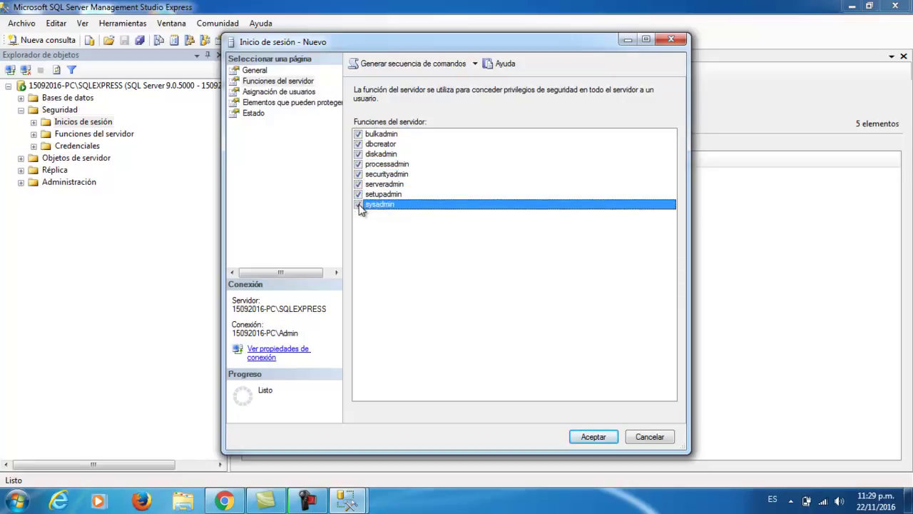
- Map the login to the C:\MyBusinessDatabase\MyBusinessPOS2012.mdf database and give it every database role, including db_accessadmin, db_denydatawriter and db_securityadmin
click(291, 95)
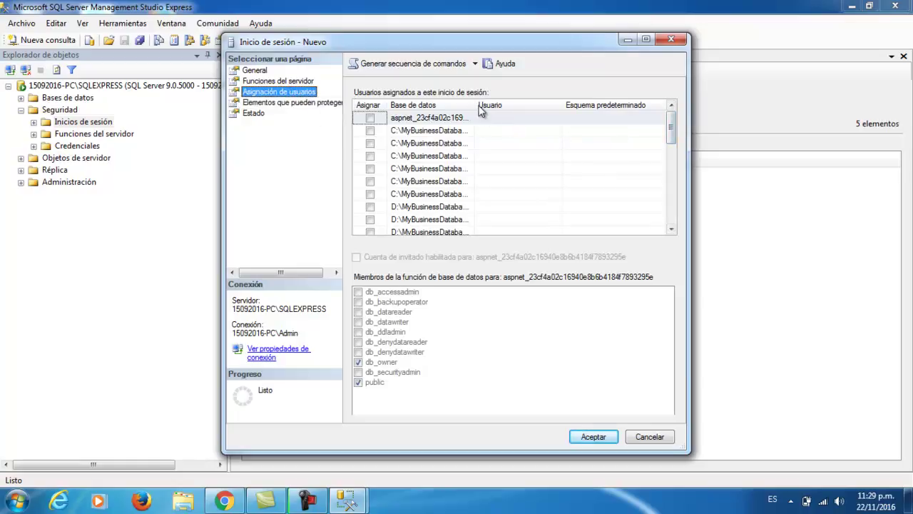
drag(476, 105, 547, 105)
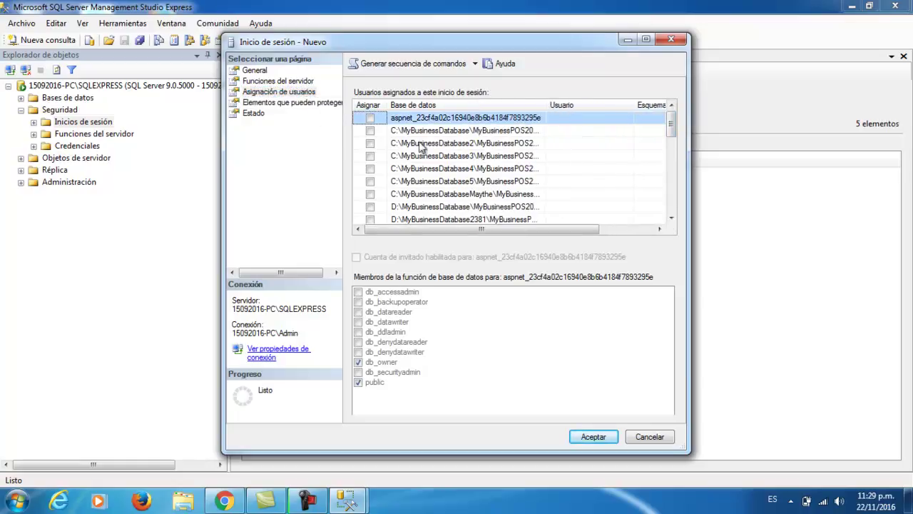
click(370, 130)
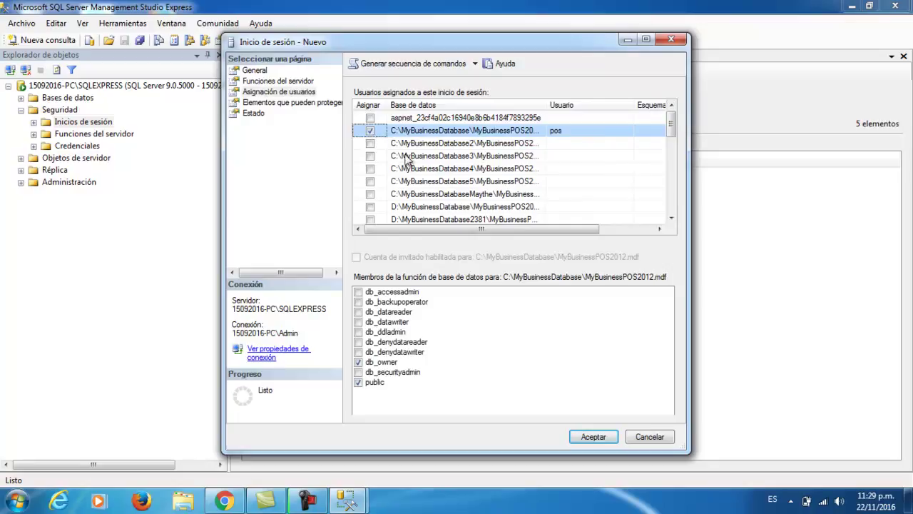
click(359, 294)
click(358, 302)
click(359, 312)
click(359, 322)
click(359, 332)
click(359, 343)
click(358, 351)
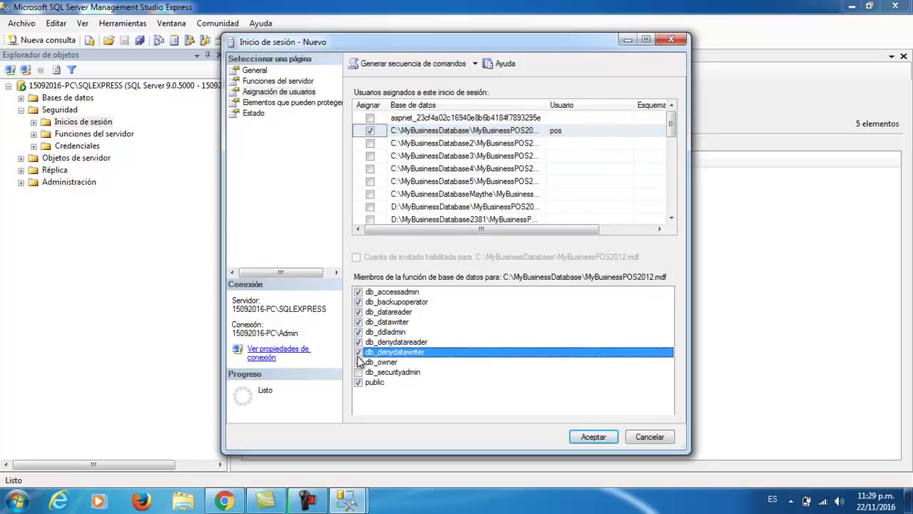
click(358, 372)
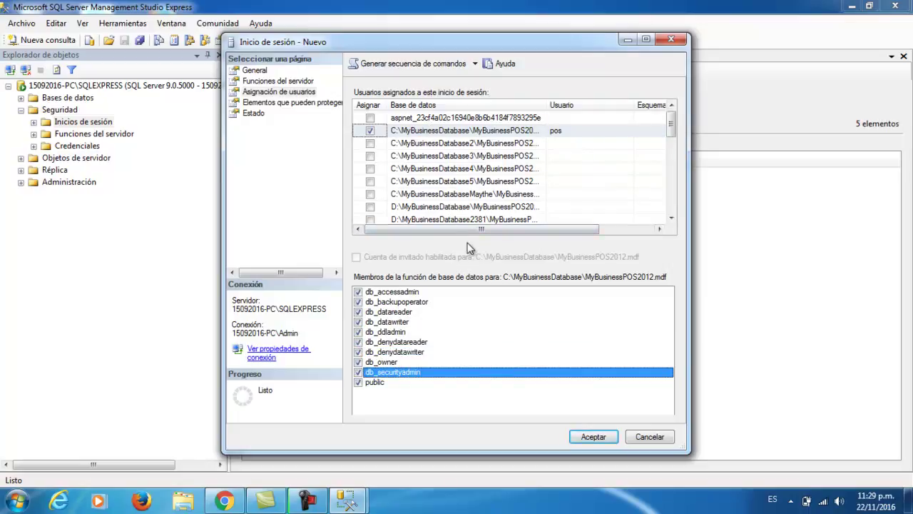
- Review the login's securables and status settings, and create the login
click(292, 104)
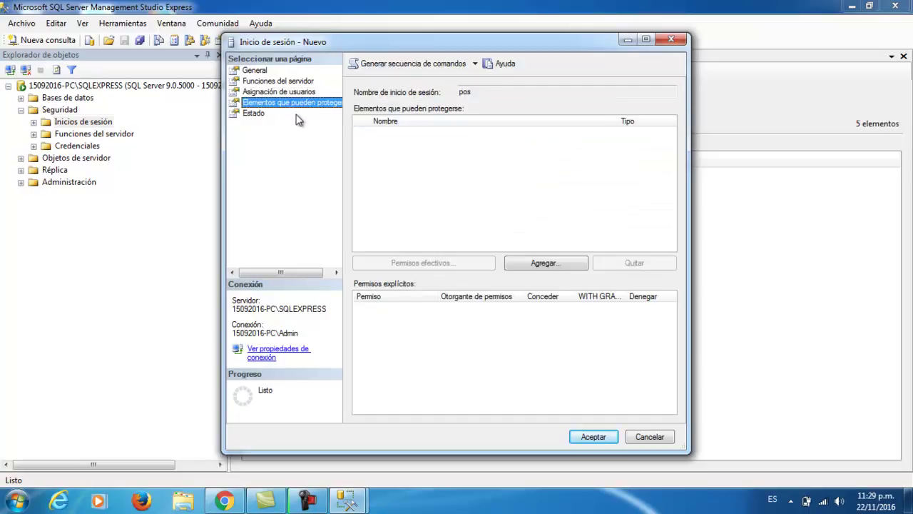
click(254, 113)
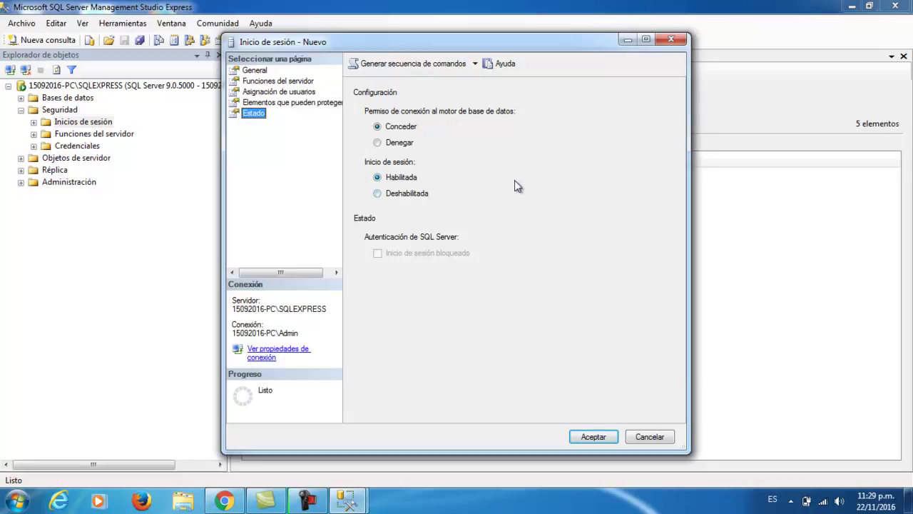
click(595, 436)
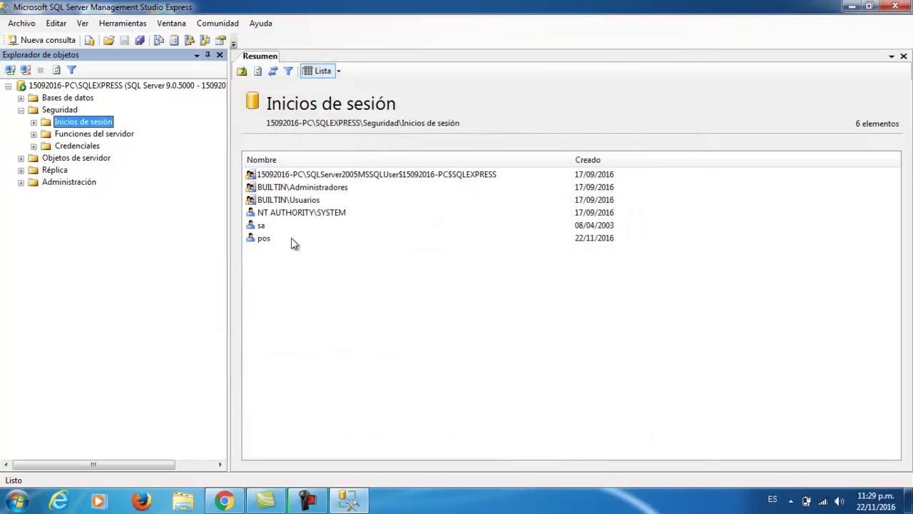
- Switch to SQL Server Configuration Manager and restart the SQL Server (SQLEXPRESS) service
click(853, 6)
click(27, 503)
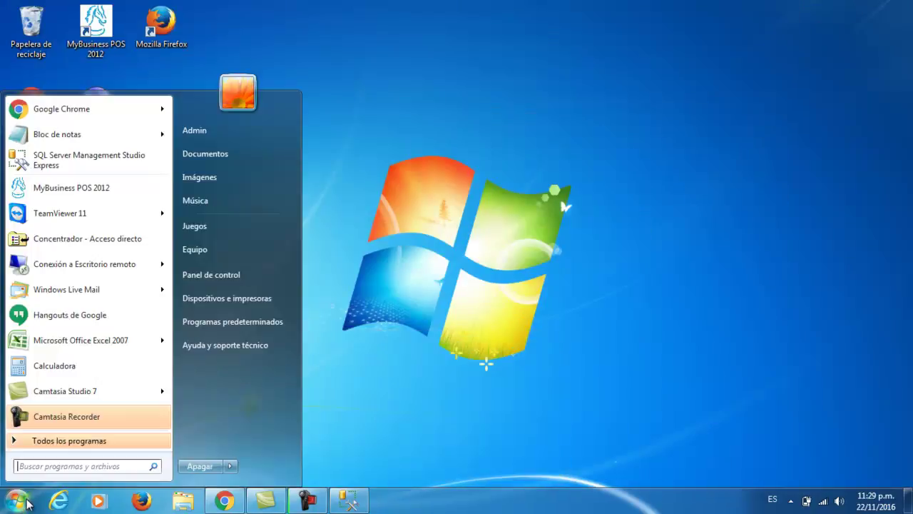
text(sql)
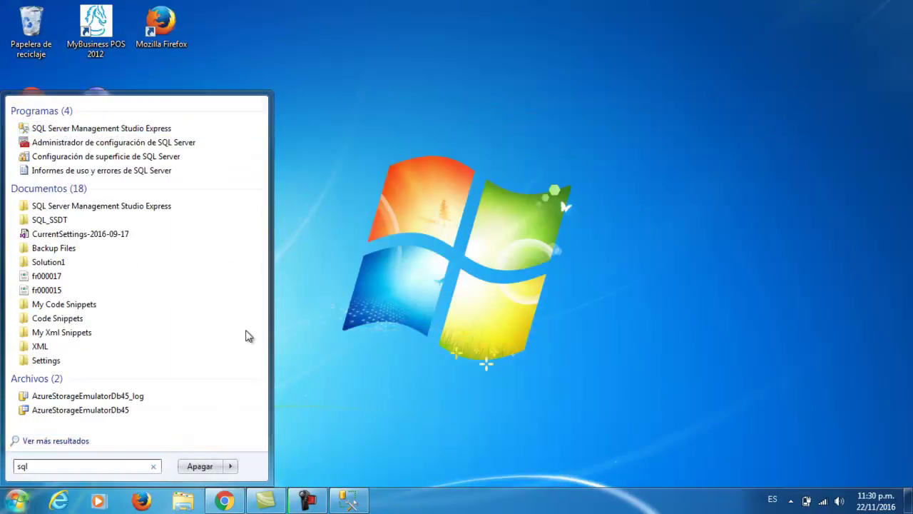
click(156, 145)
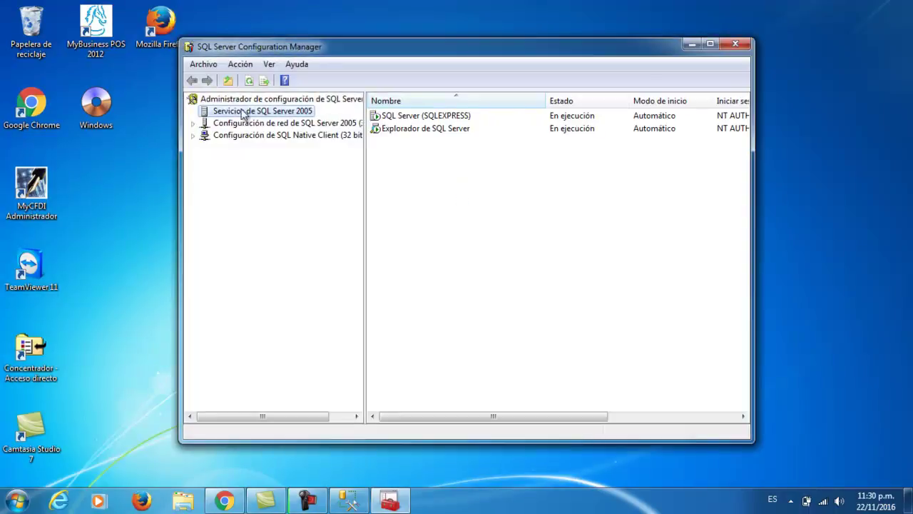
click(405, 129)
click(402, 117)
right_click(404, 117)
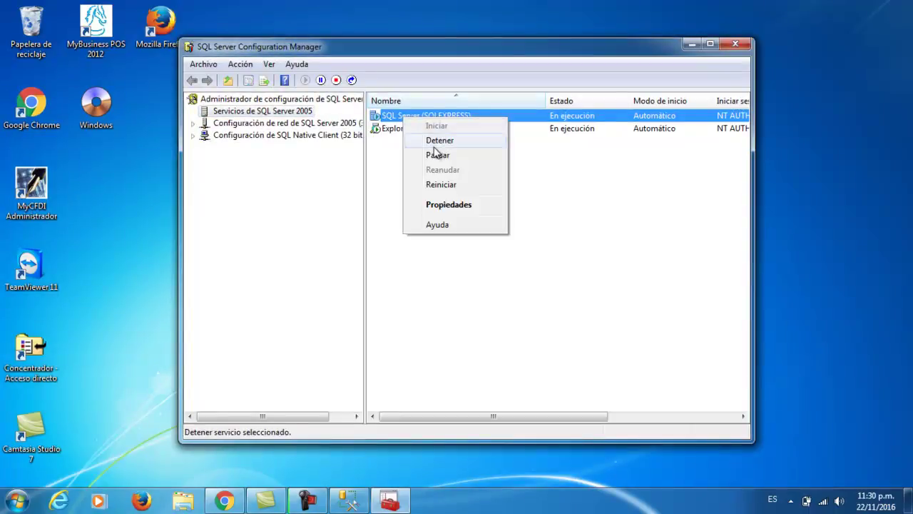
click(442, 184)
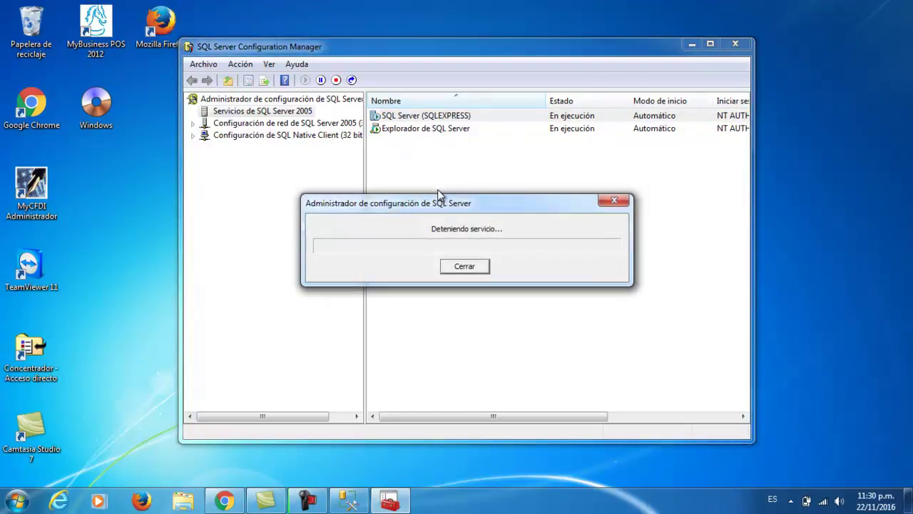
- Close SQL Server Management Studio Express and relaunch it as administrator
click(367, 462)
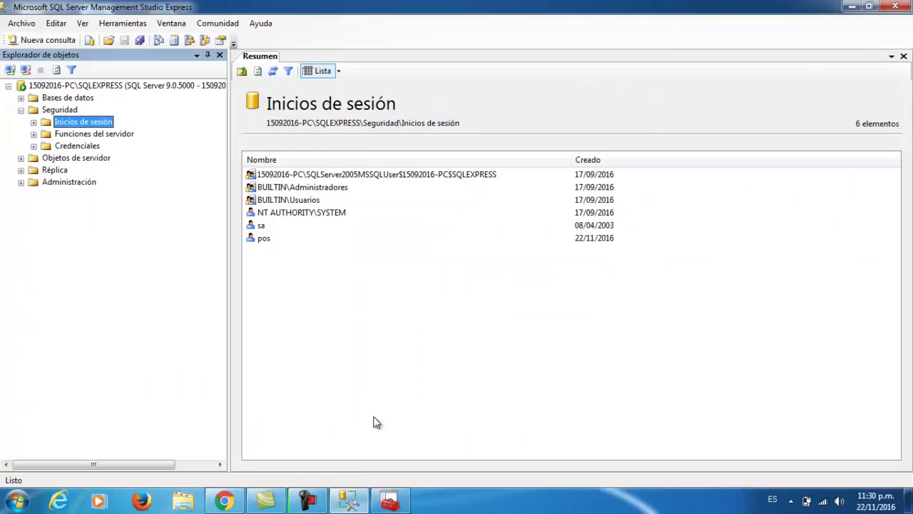
click(896, 7)
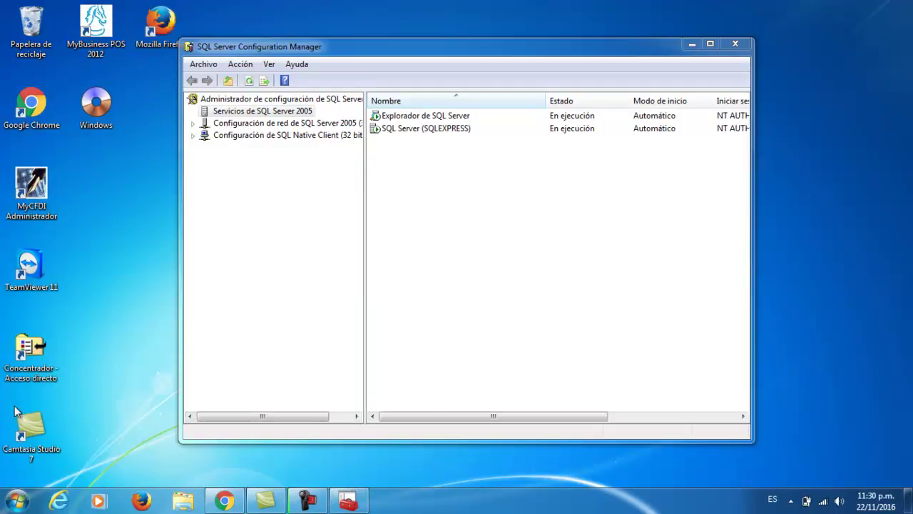
click(16, 501)
right_click(40, 161)
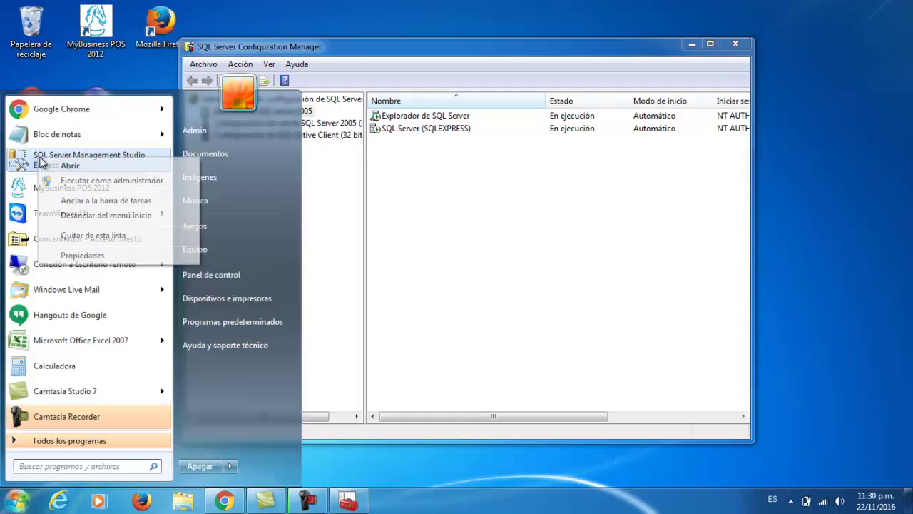
click(55, 182)
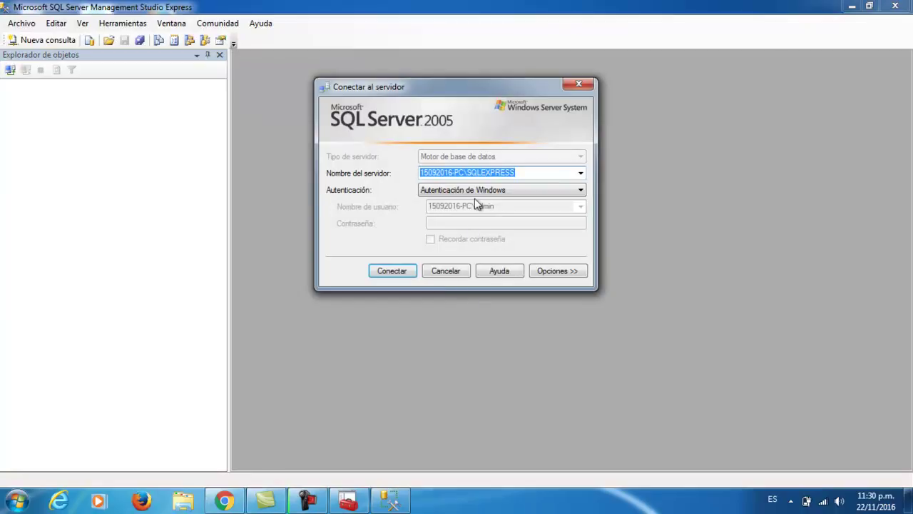
- Connect to 15092016-PC\SQLEXPRESS with SQL Server authentication, entering the pos login and its password
click(475, 190)
click(474, 210)
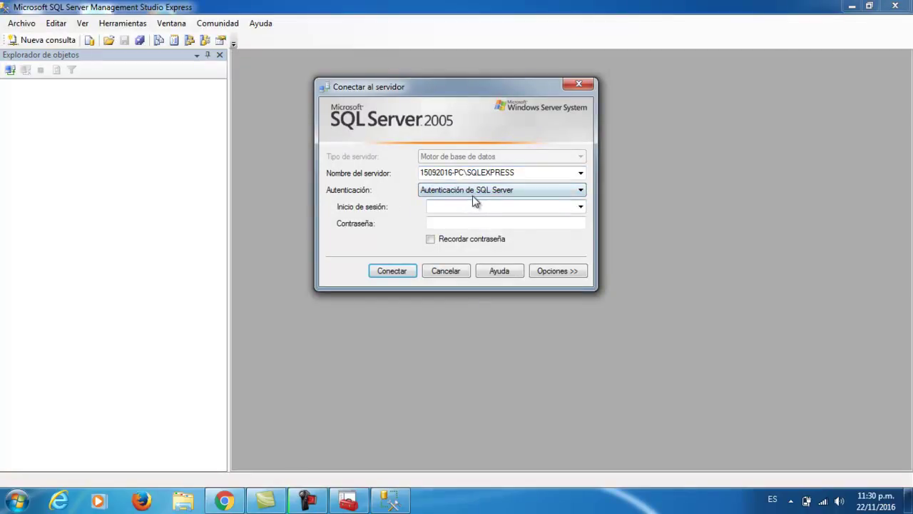
click(471, 208)
click(469, 223)
click(391, 275)
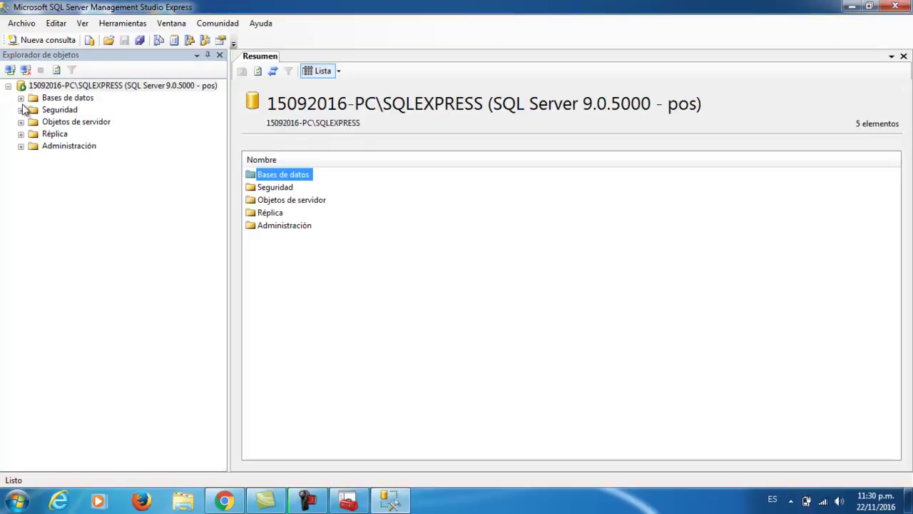
- Expand the Bases de datos folder to check the pos login's access, and close Management Studio
click(20, 98)
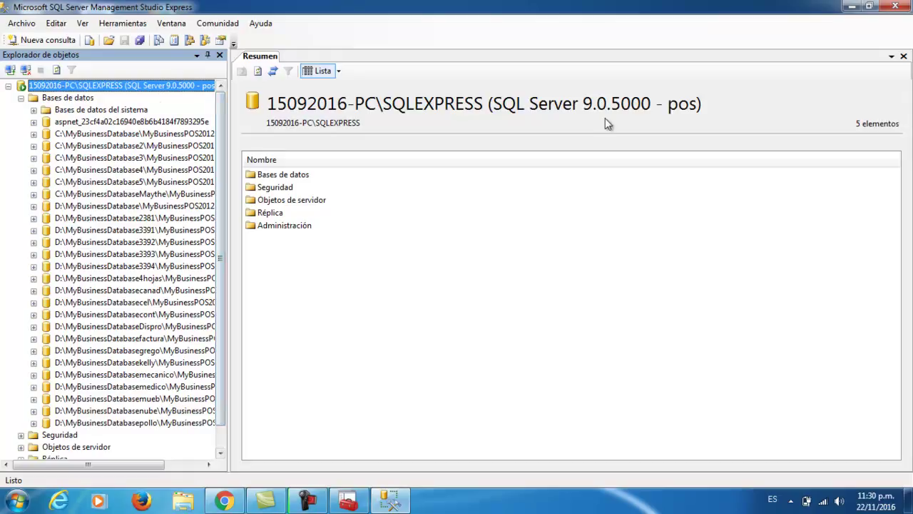
click(896, 7)
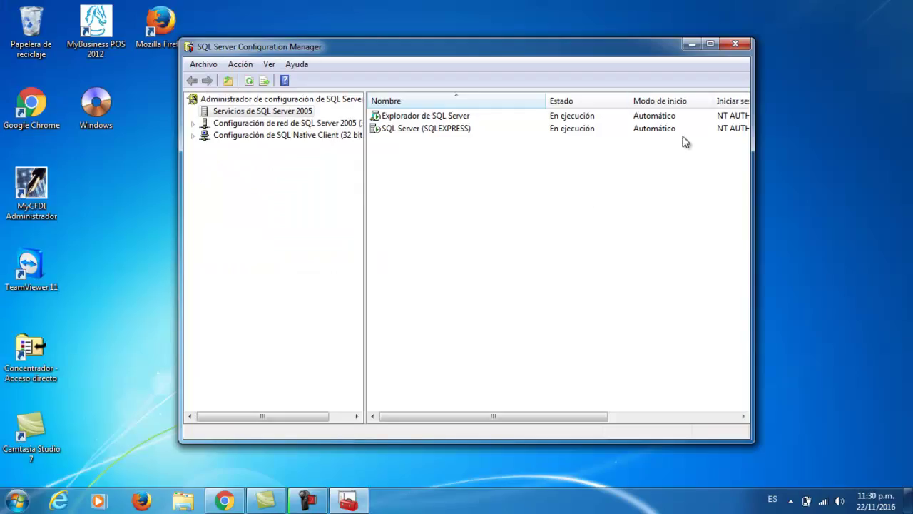